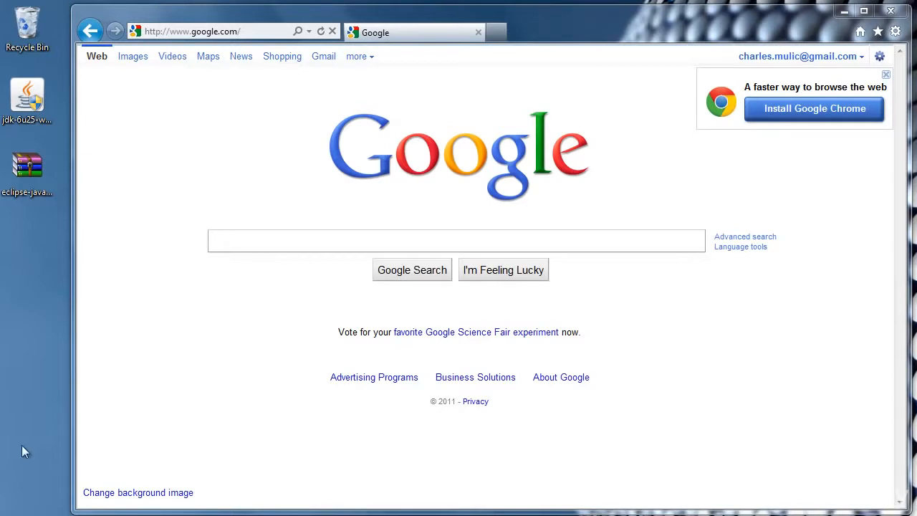
Search Google for "java jdk" and open Oracle's Java SE Downloads result
left_click(233, 241)
type("java")
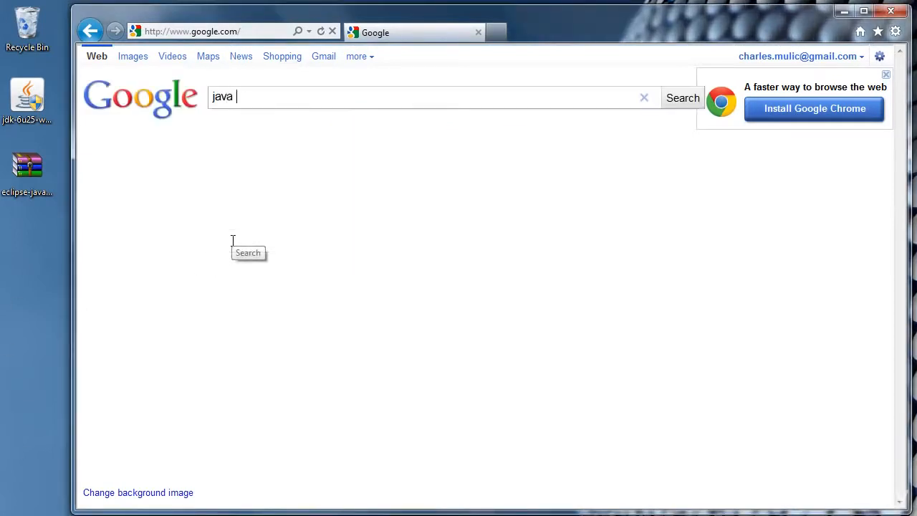
type(" jdk")
key("Return")
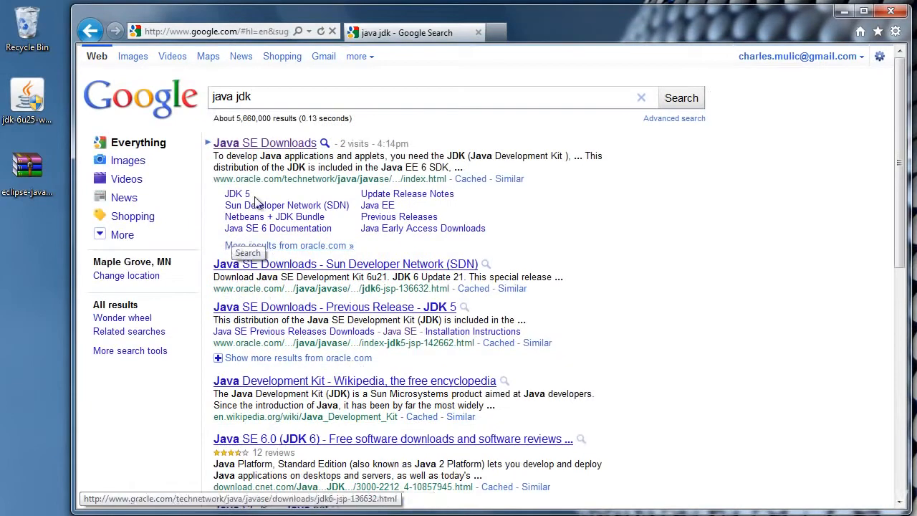
left_click(255, 144)
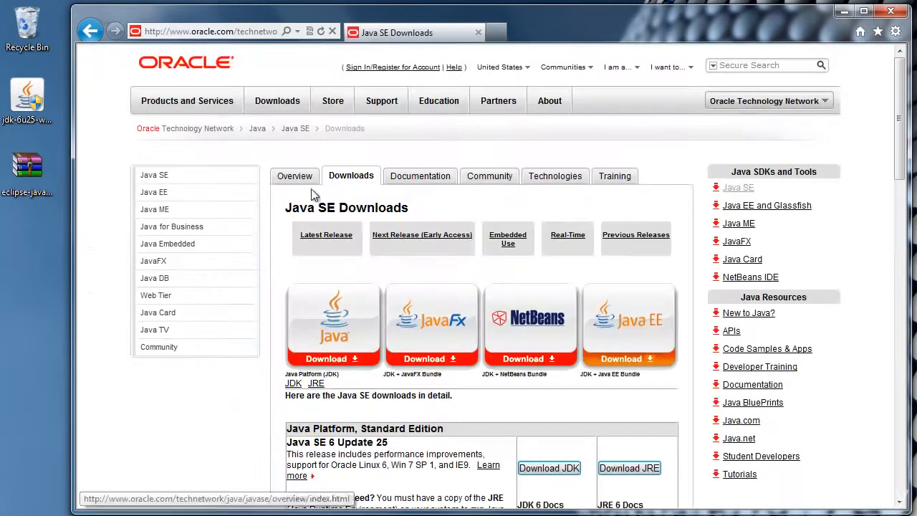
Open the JDK download page for Java SE 6 Update 25 and accept the license agreement
scroll(291, 184, "down", 3)
scroll(291, 184, "down", 1)
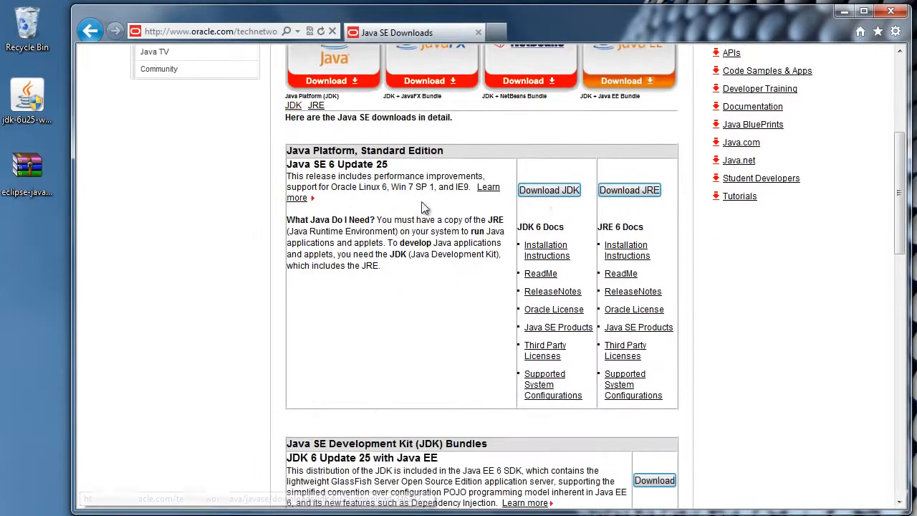
left_click(540, 191)
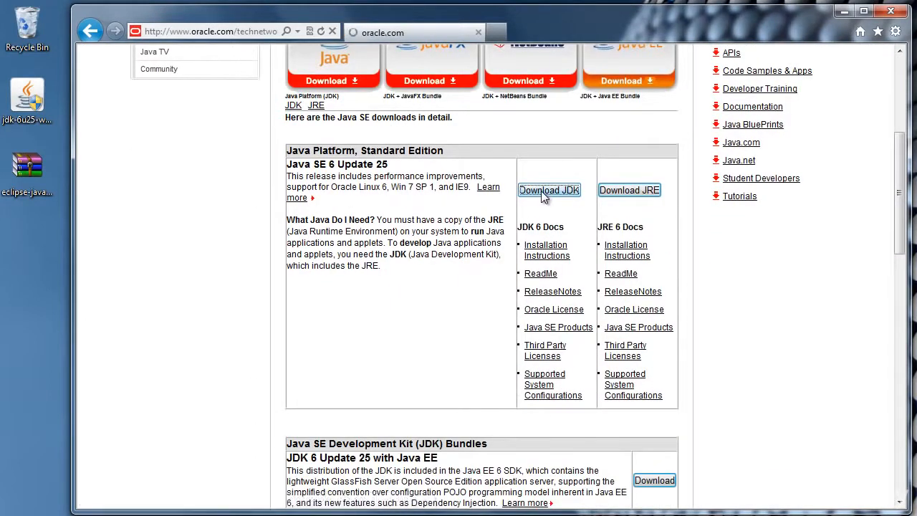
scroll(533, 195, "down", 2)
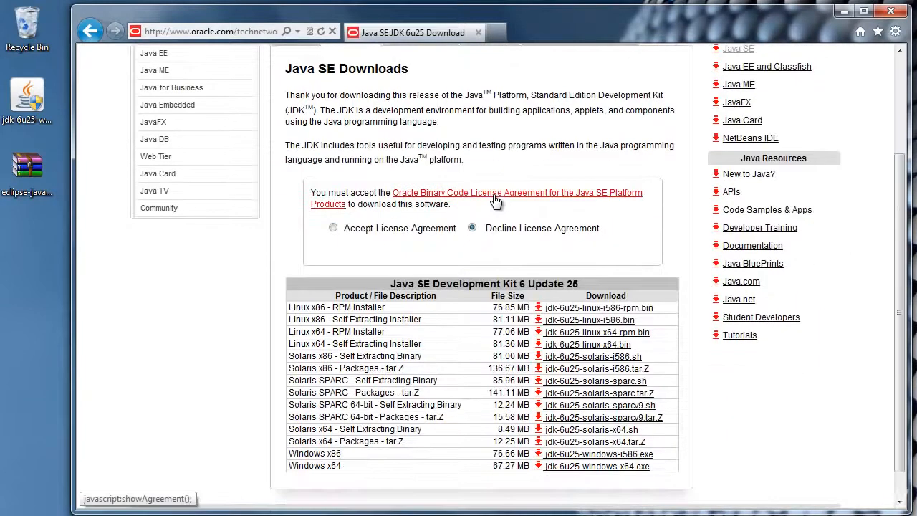
scroll(333, 148, "down", 1)
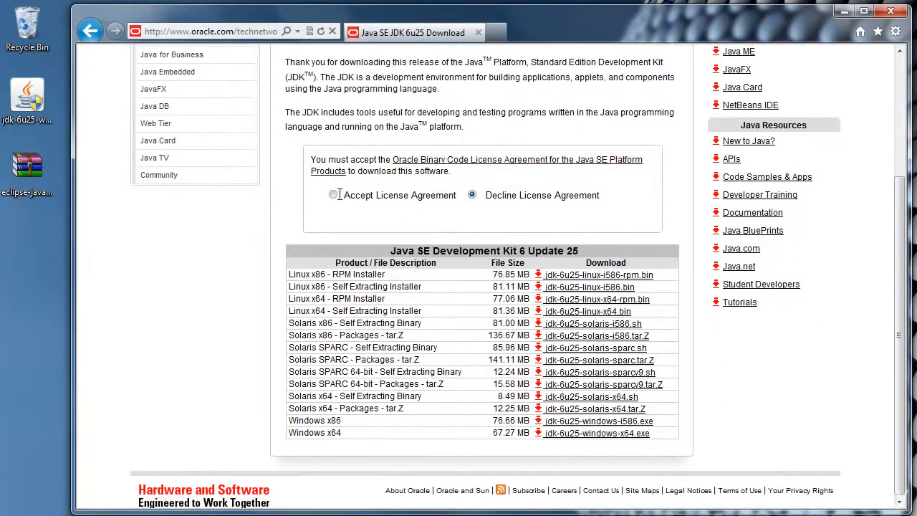
left_click(334, 195)
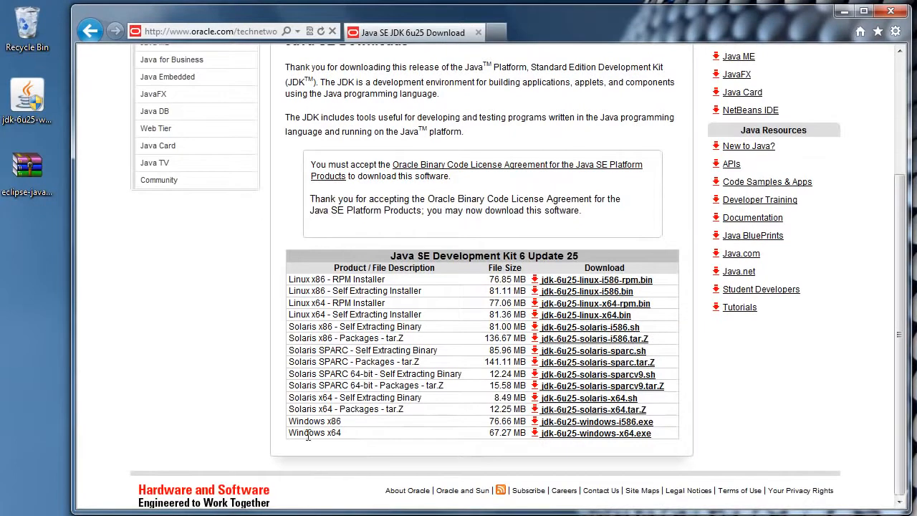
Examine the Windows x64 entry in the JDK download list and the matching JDK installer on the desktop
left_click_drag(299, 435, 344, 435)
left_click(357, 435)
left_click(26, 399)
left_click(16, 108)
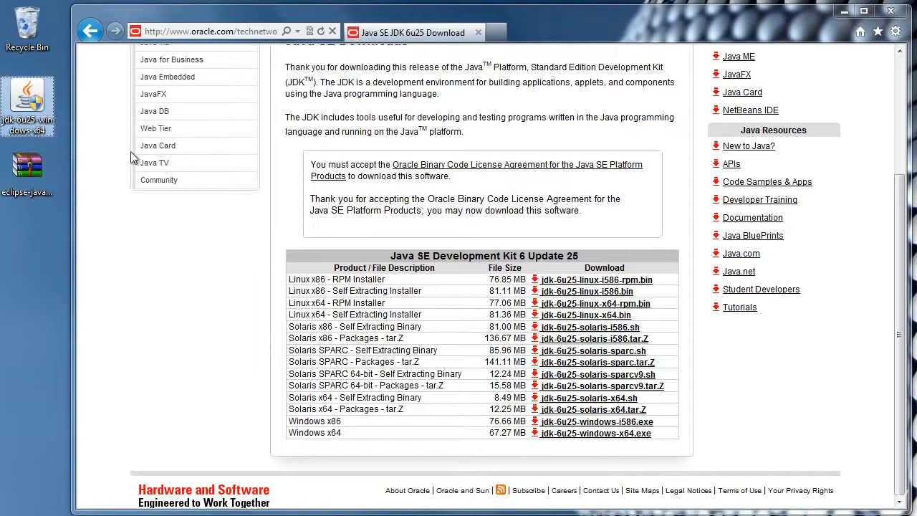
left_click(45, 278)
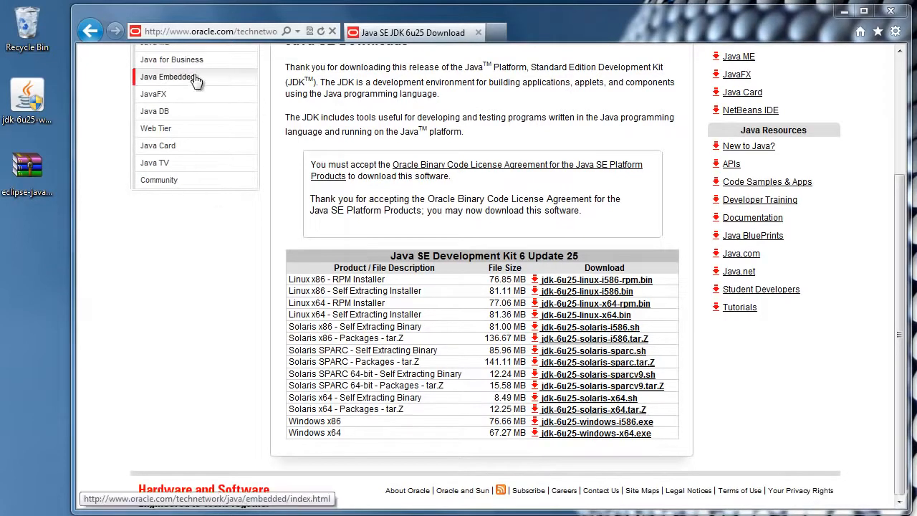
Go to google.com, search for "download eclipse" and open the Eclipse Downloads result
left_click(224, 30)
type("google.com/")
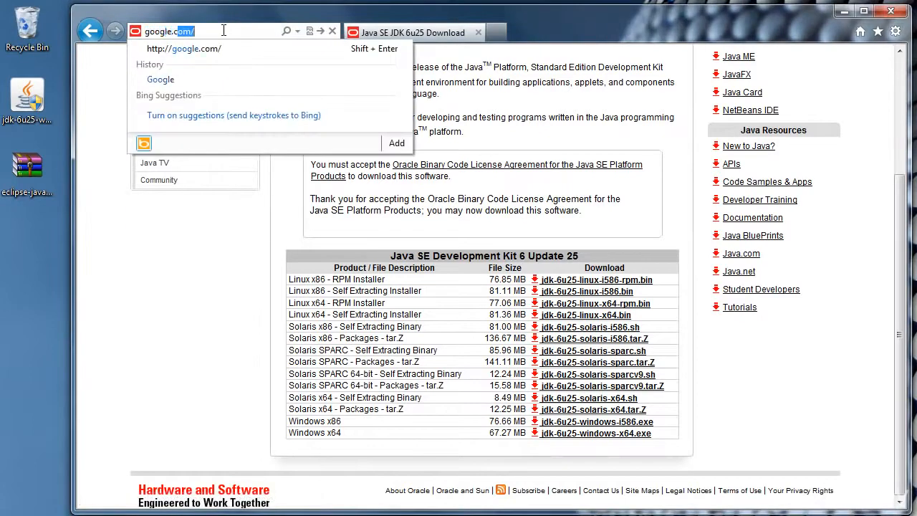
key("Return")
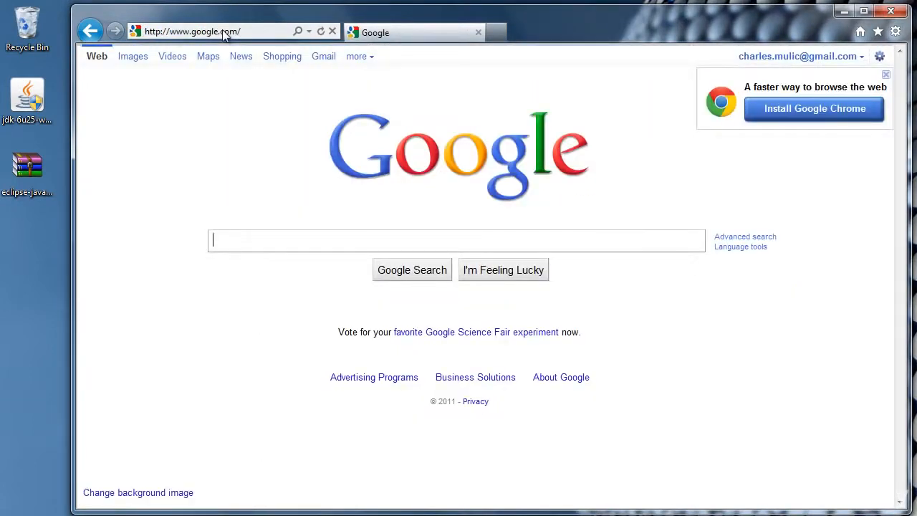
type("download ecl")
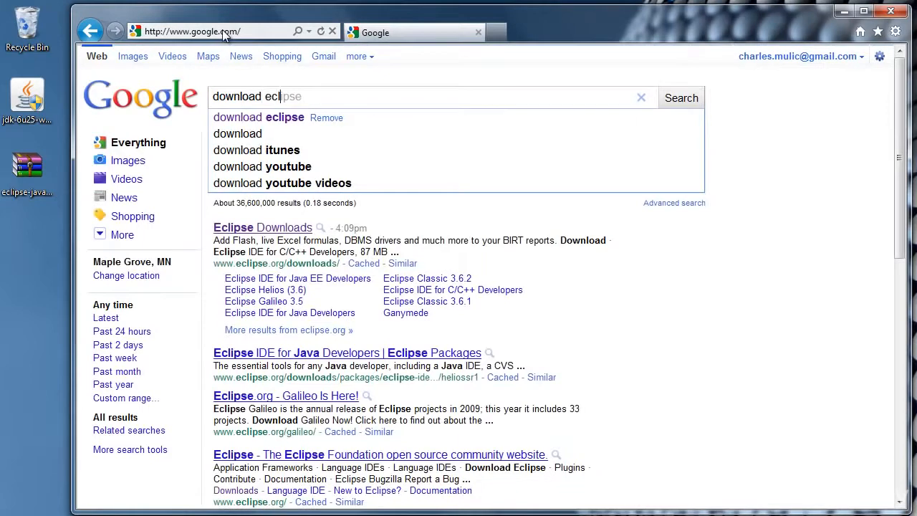
type("ipse")
key("Return")
left_click(264, 144)
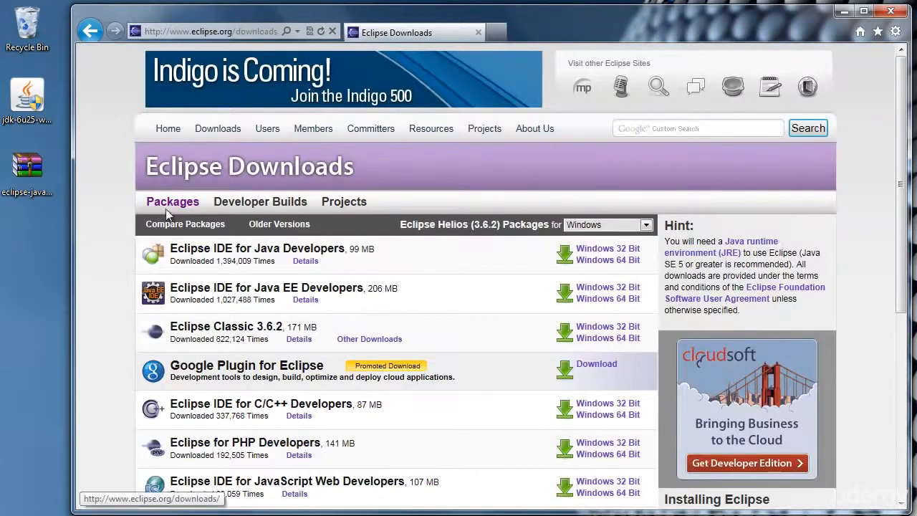
Look through the Eclipse package list and check the name of the downloaded Eclipse archive on the desktop
scroll(123, 221, "down", 3)
scroll(122, 215, "up", 2)
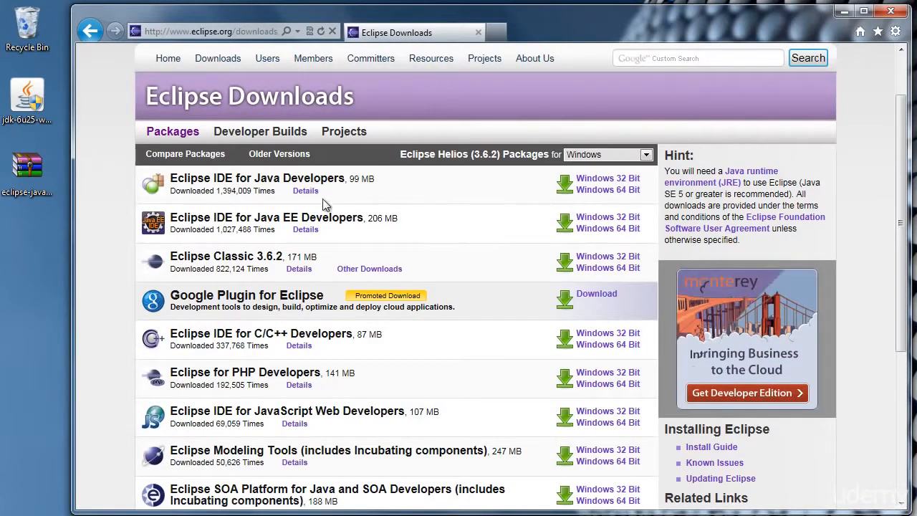
left_click(54, 210)
left_click(18, 172)
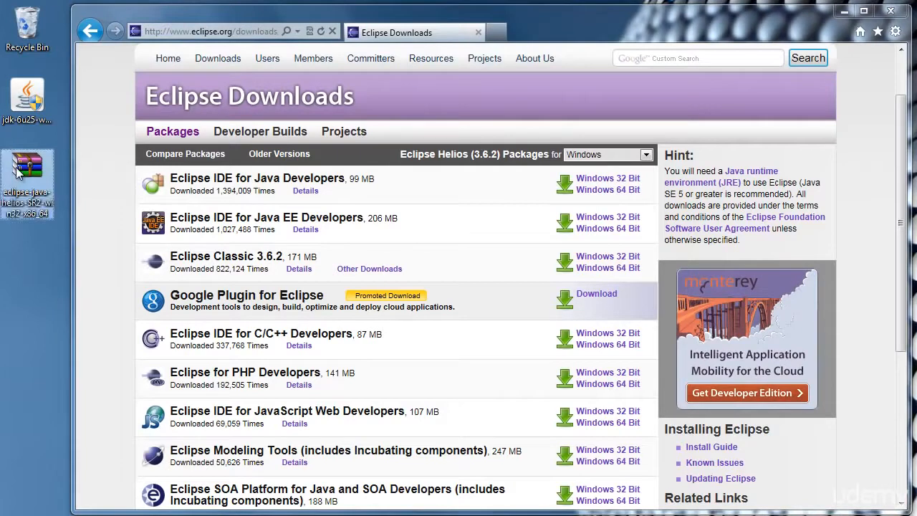
Minimize the browser and extract the eclipse folder from the downloaded Eclipse archive onto the desktop
left_click(844, 10)
double_click(33, 176)
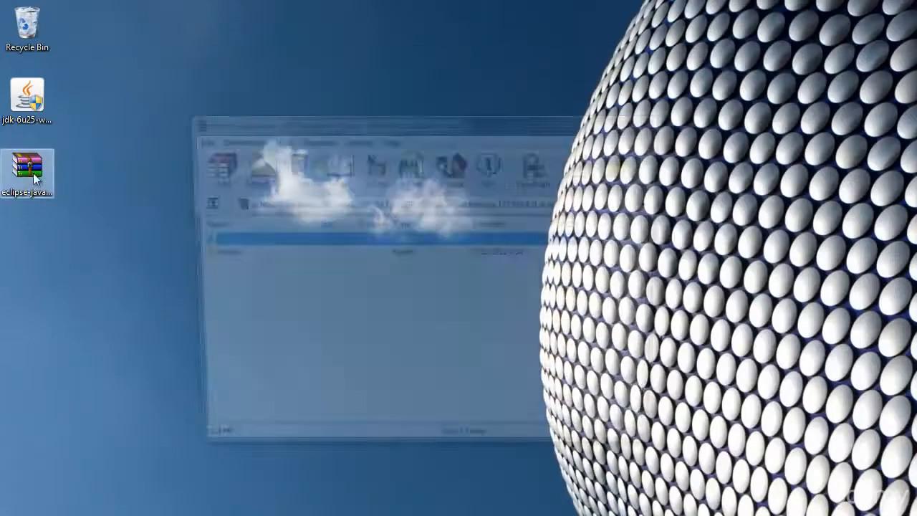
left_click_drag(204, 255, 23, 230)
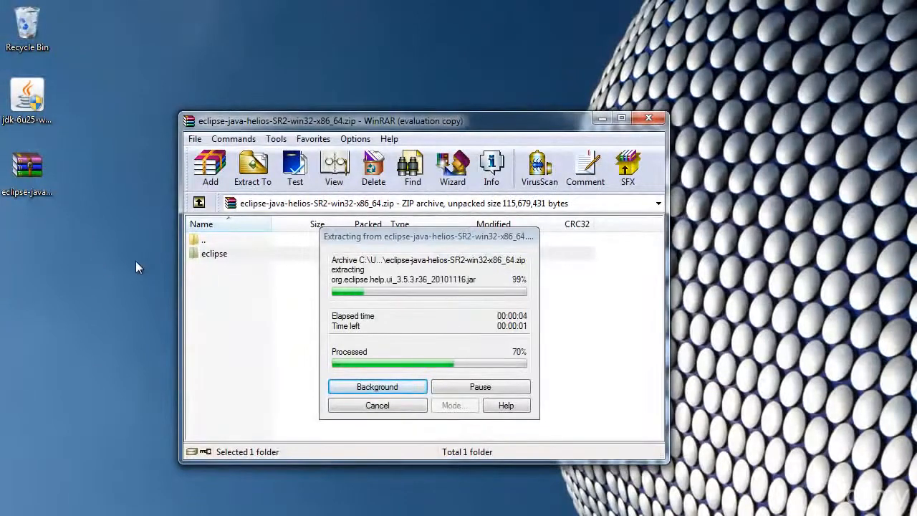
Open the extracted eclipse folder and create a desktop shortcut to the eclipse application
double_click(28, 246)
left_click_drag(224, 72, 274, 50)
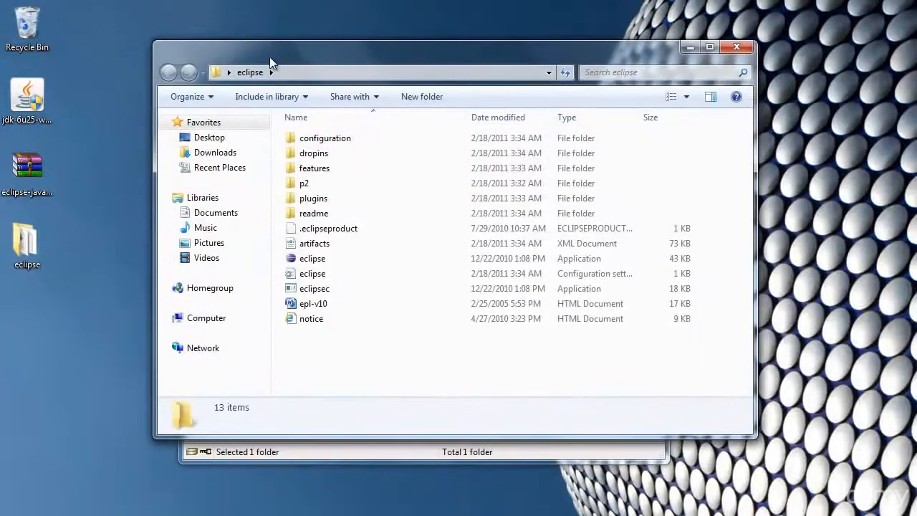
left_click(309, 261)
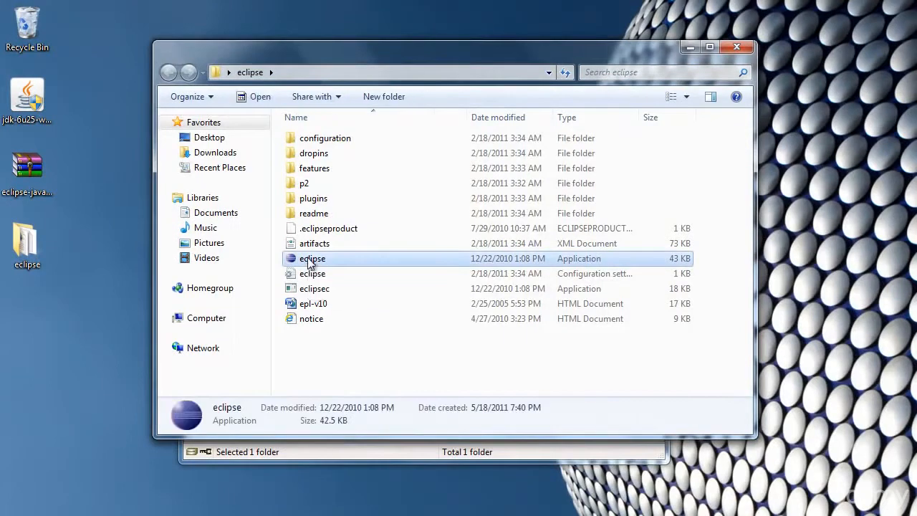
right_click(309, 261)
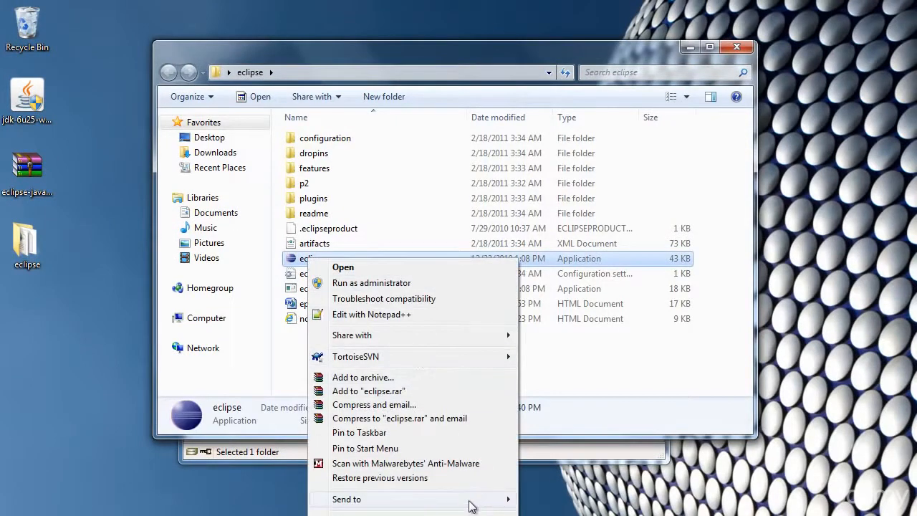
mouse_move(467, 499)
left_click(548, 512)
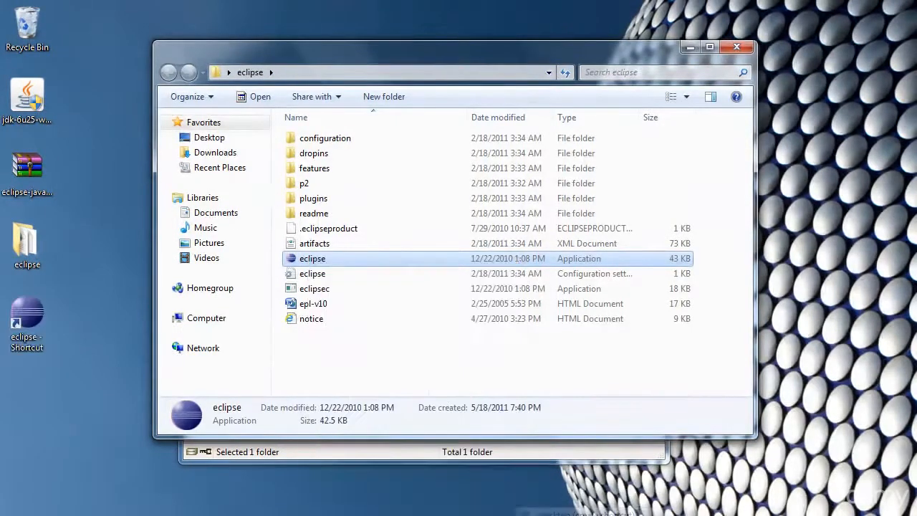
Launch Eclipse from its desktop shortcut and accept the suggested workspace folder
left_click(31, 317)
double_click(32, 317)
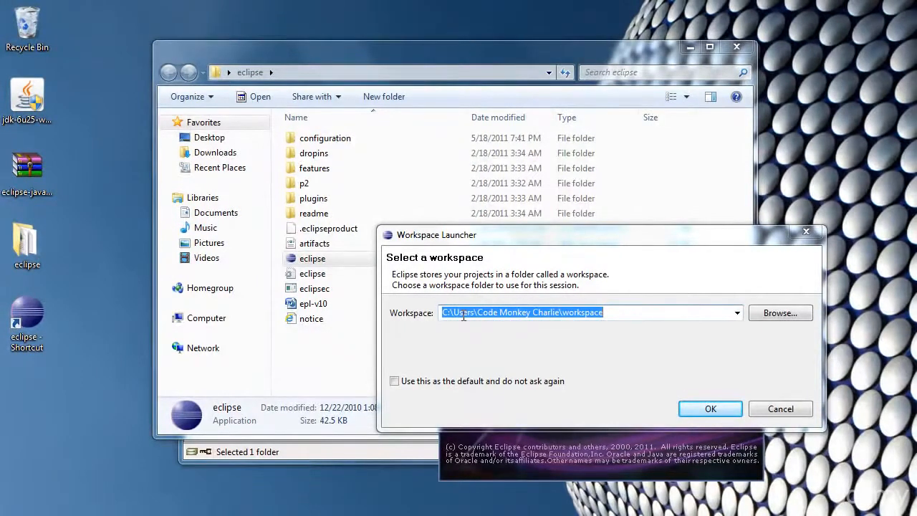
left_click(699, 407)
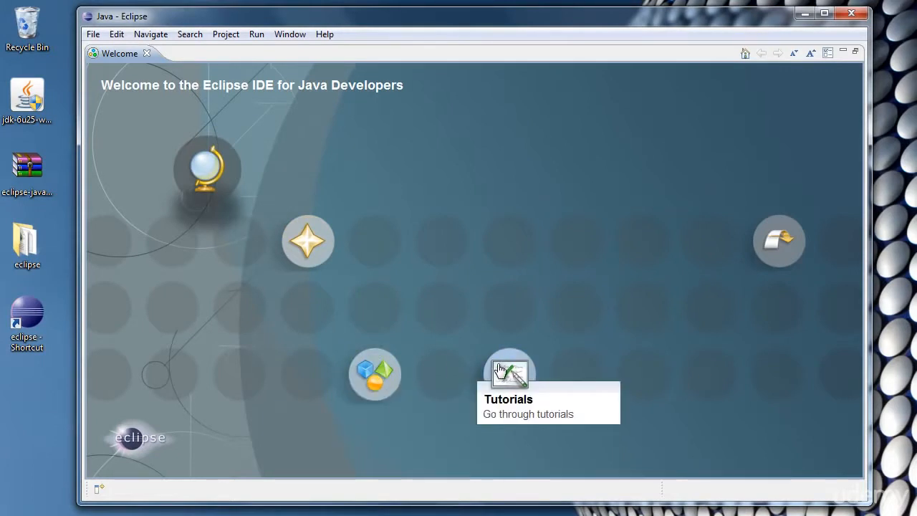
View the Eclipse workbench from the Welcome page, and bring the Welcome page back
left_click(776, 247)
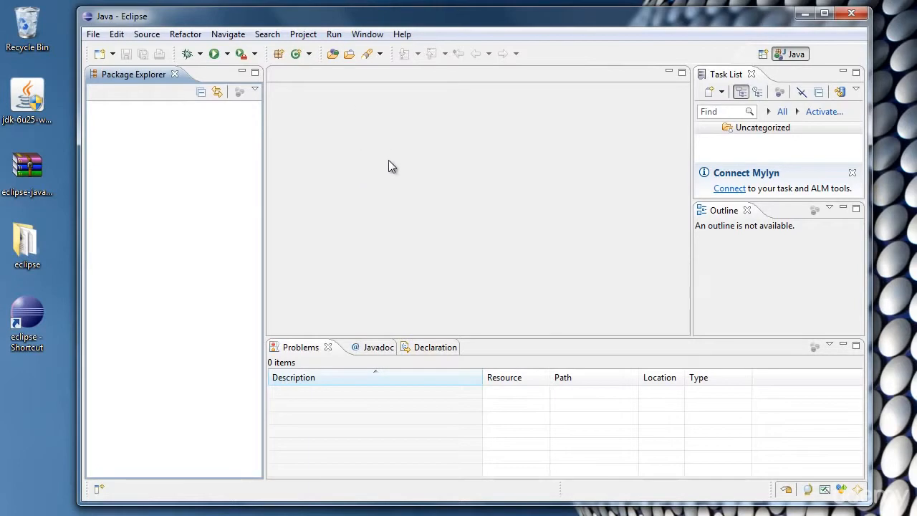
left_click(404, 34)
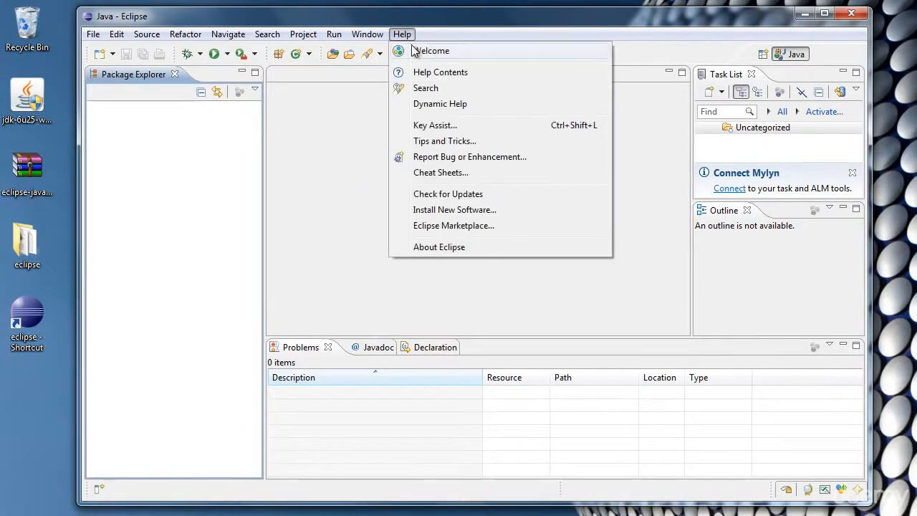
left_click(429, 51)
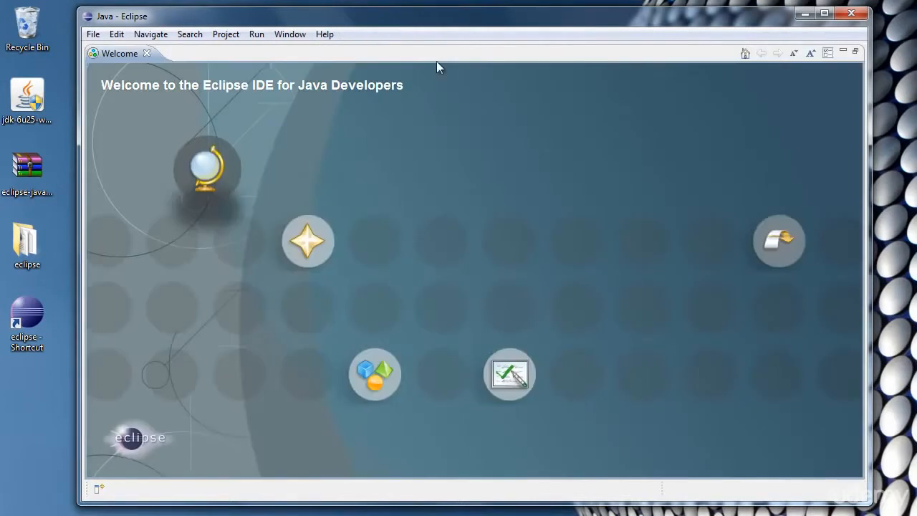